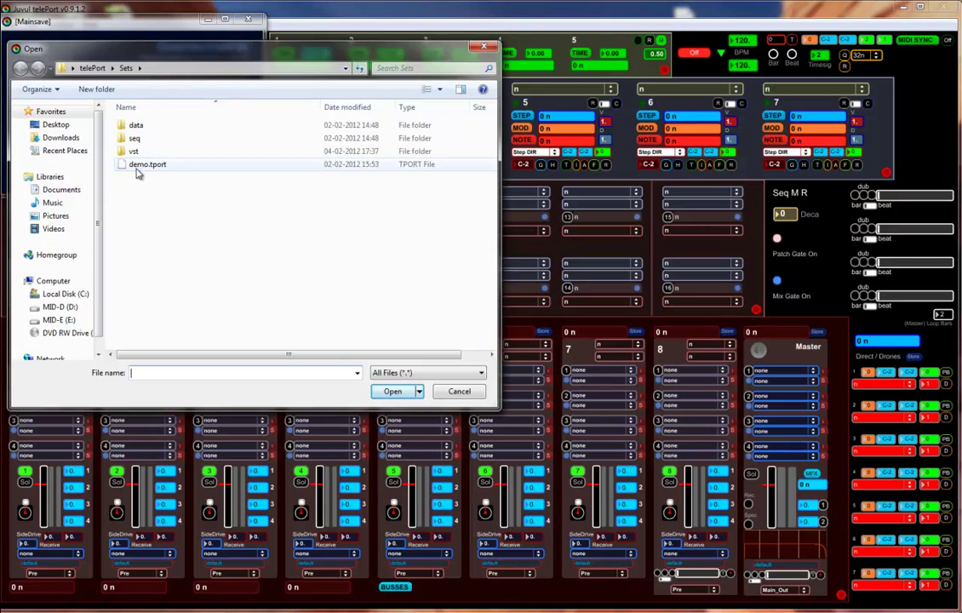
# Load the demo.tport project from the Sets folder and close the project load/save window.
pyautogui.click(92, 67)
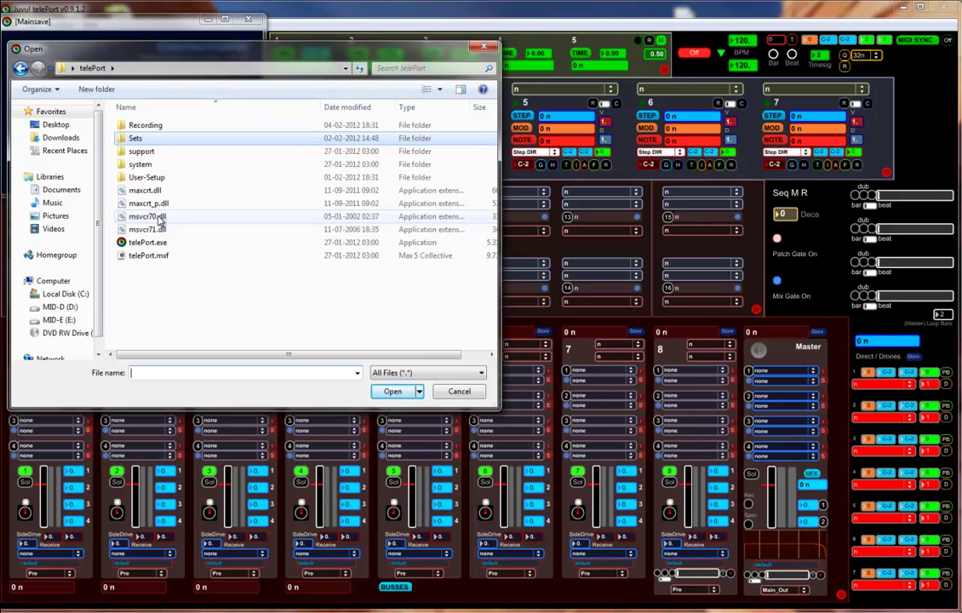
pyautogui.doubleClick(134, 140)
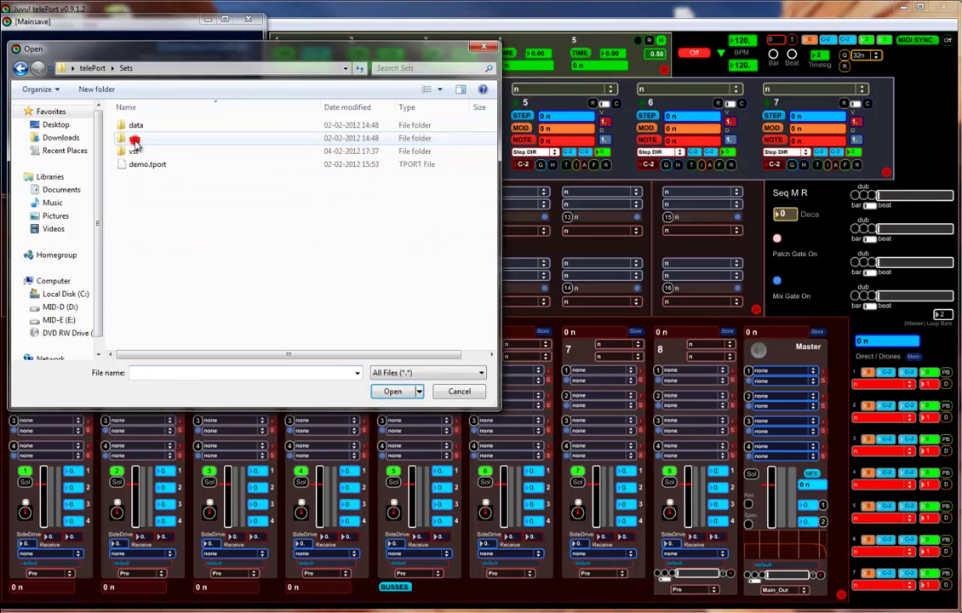
pyautogui.click(153, 163)
pyautogui.click(393, 392)
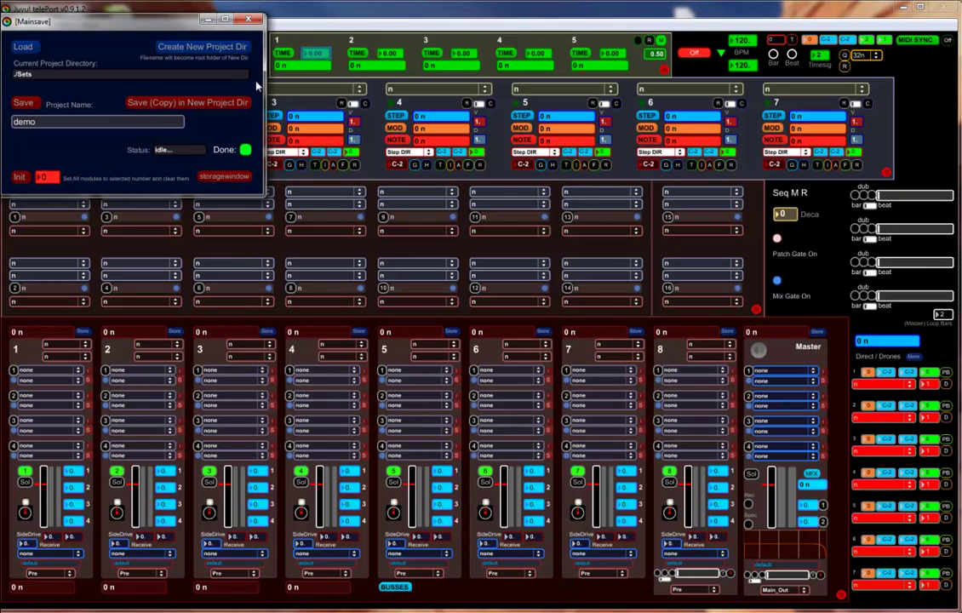
pyautogui.click(248, 18)
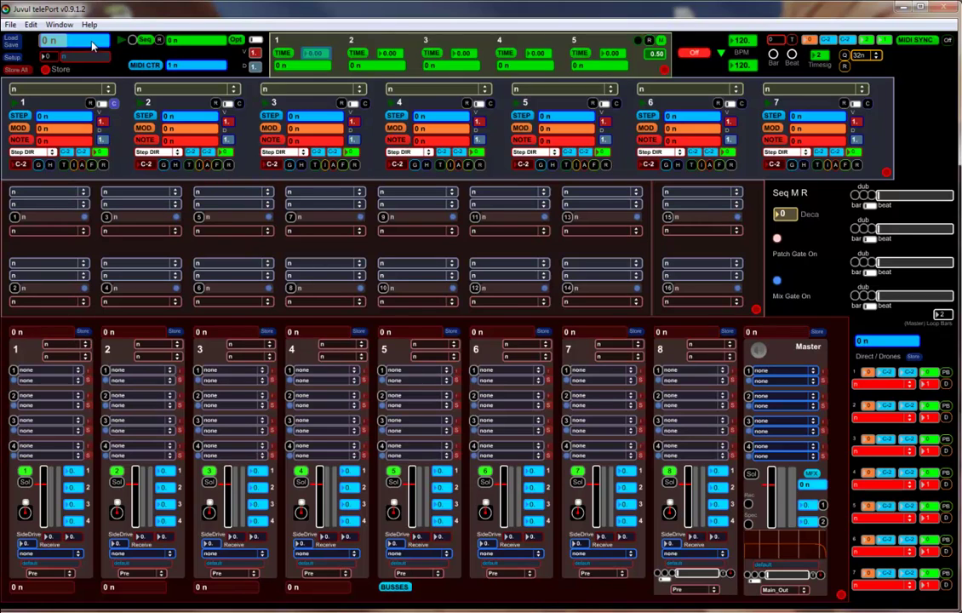
# Recall the main preset 1 demo, then turn on the master audio and start playback.
pyautogui.click(65, 39)
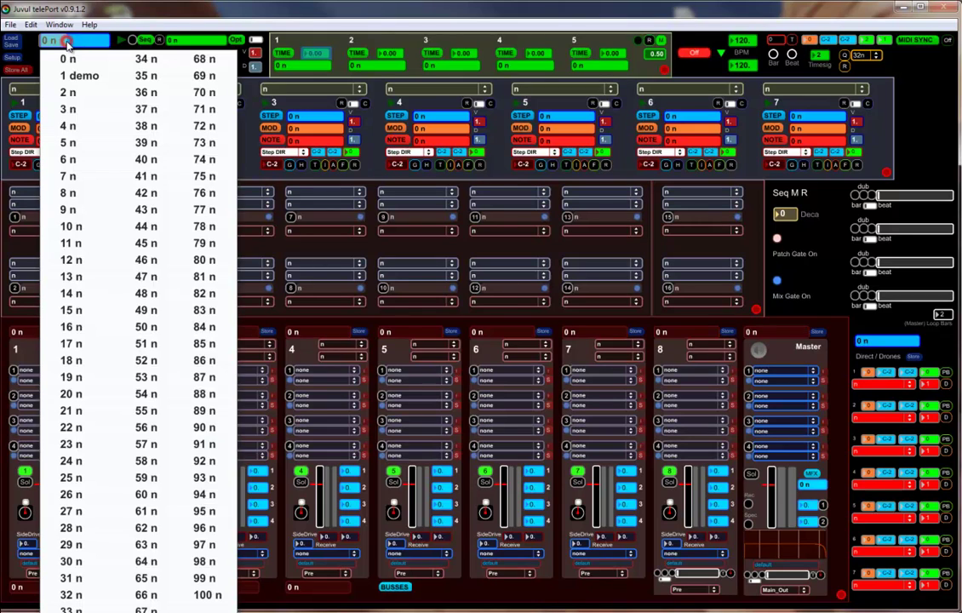
pyautogui.click(86, 78)
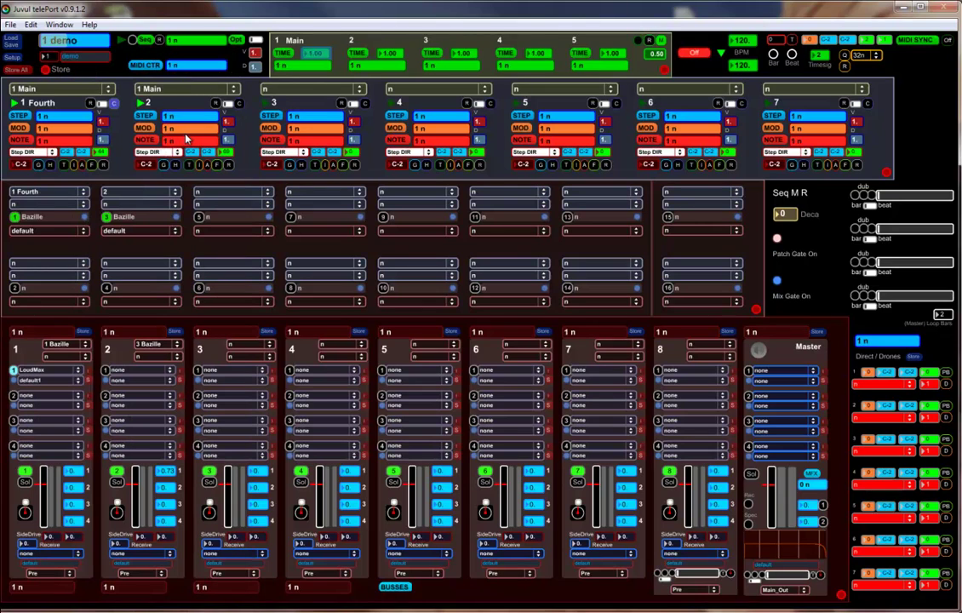
pyautogui.click(759, 352)
pyautogui.click(696, 55)
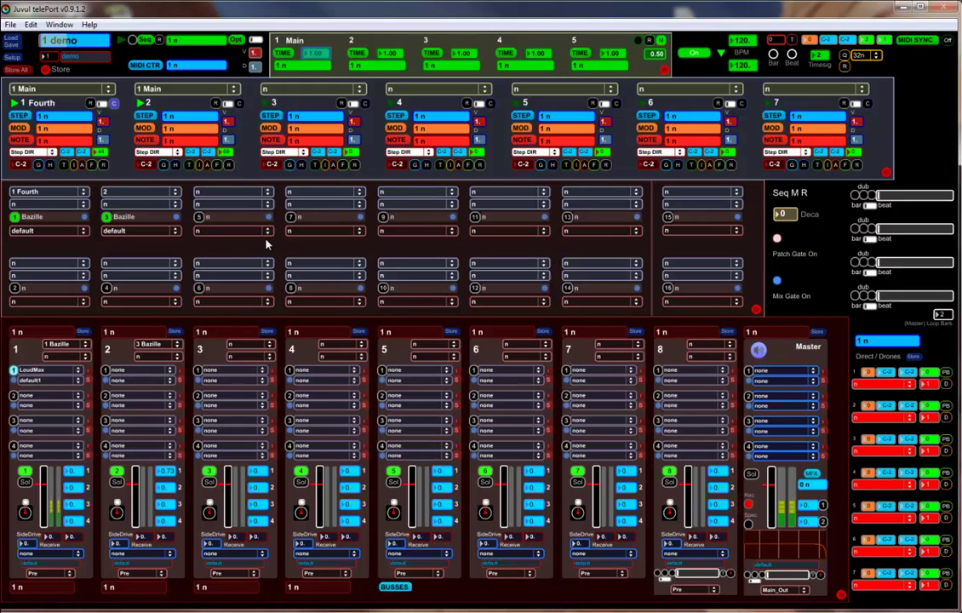
# Lower sequencer 2's green number value to 50 and change the instrument of patch slot 3 to Zebralette.
pyautogui.moveTo(228, 154); pyautogui.dragTo(234, 169)
pyautogui.click(126, 220)
pyautogui.click(460, 312)
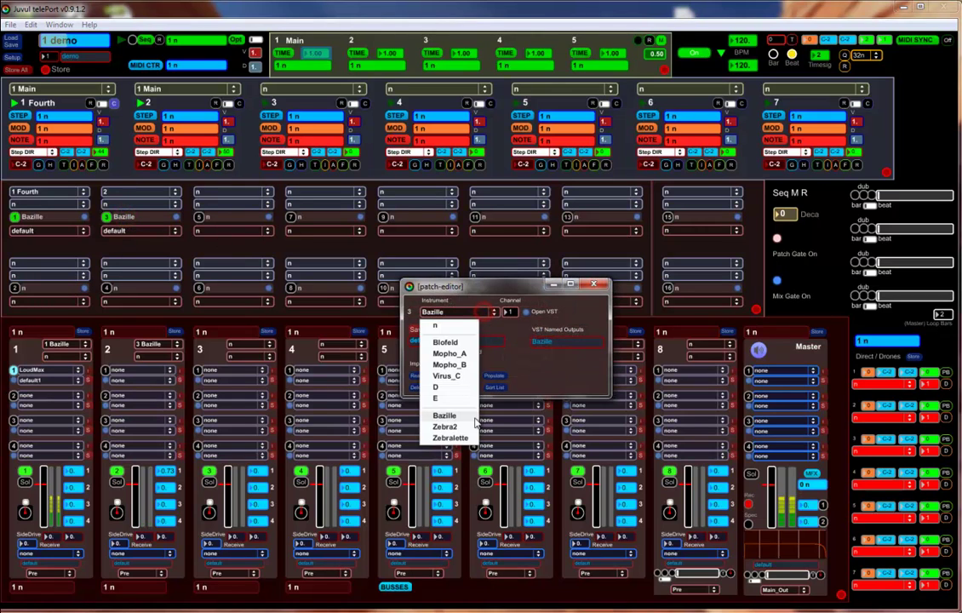
pyautogui.click(467, 439)
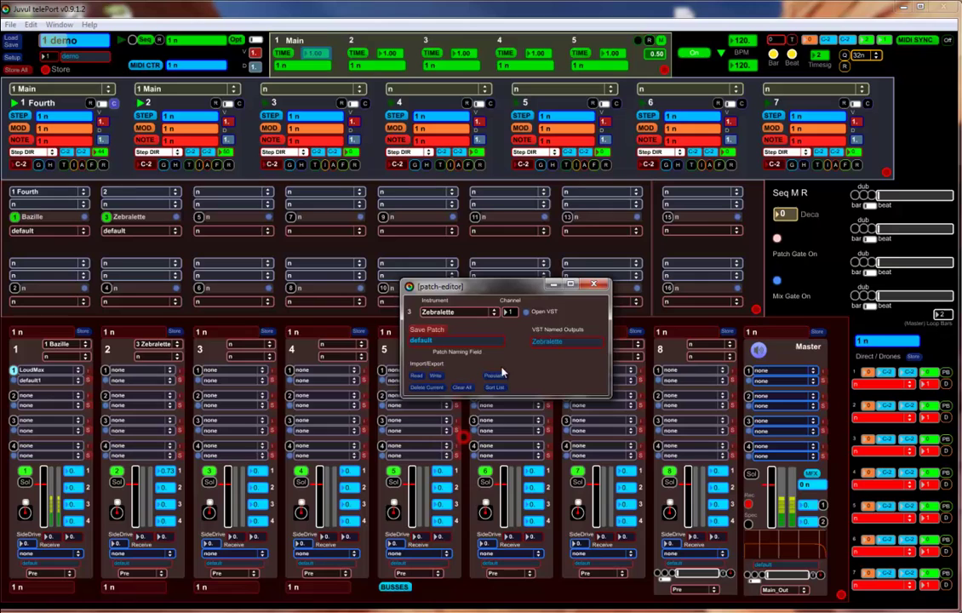
# Open the Zebralette plug-in and reshape its Wave 5 waveform by editing the curve points, then close the plug-in.
pyautogui.click(525, 312)
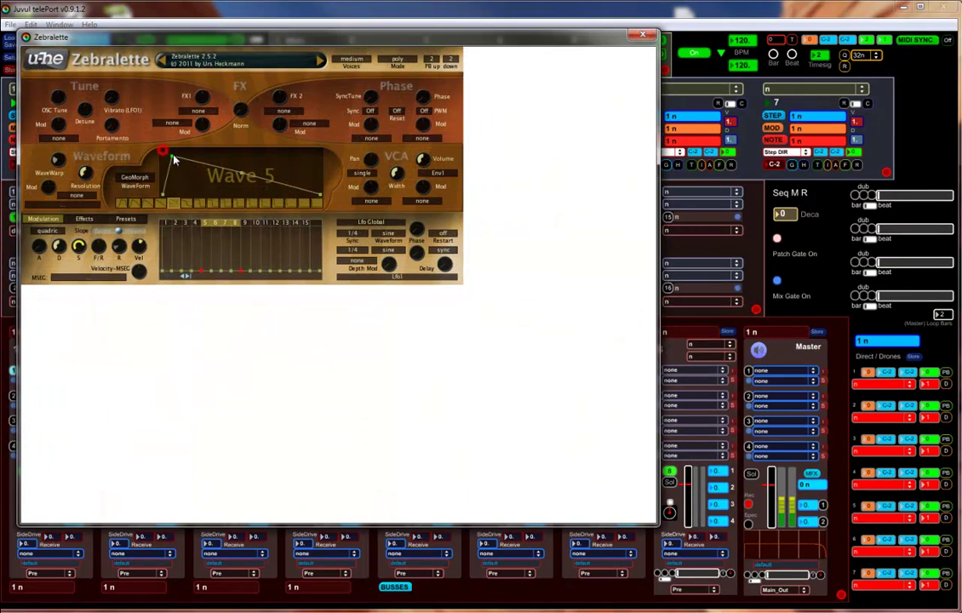
pyautogui.rightClick(282, 182)
pyautogui.click(321, 191)
pyautogui.click(643, 35)
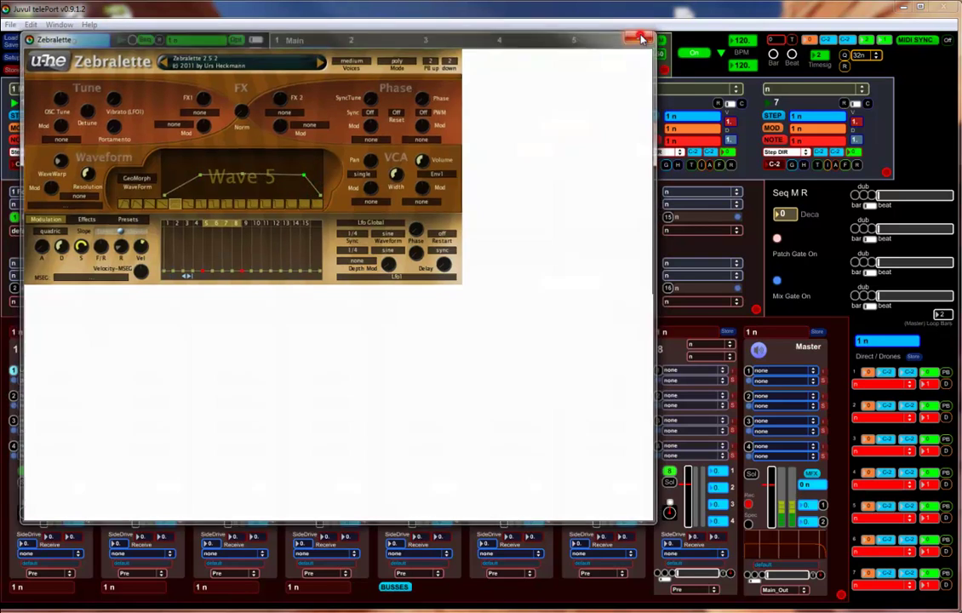
# Save the edited Zebralette patch under the name zebra-test and close the patch editor.
pyautogui.click(455, 338)
pyautogui.write('zebra-test')
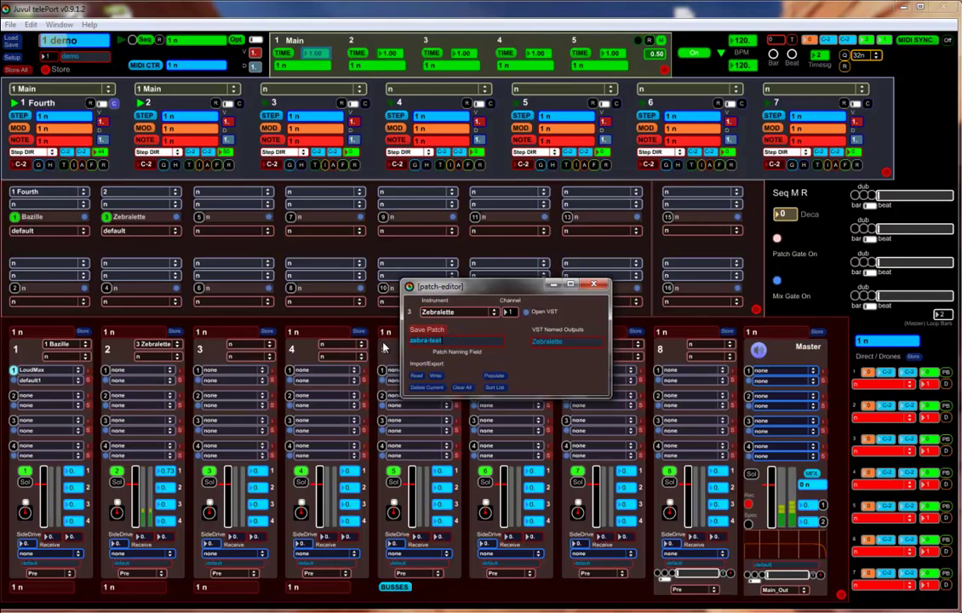
pyautogui.click(432, 331)
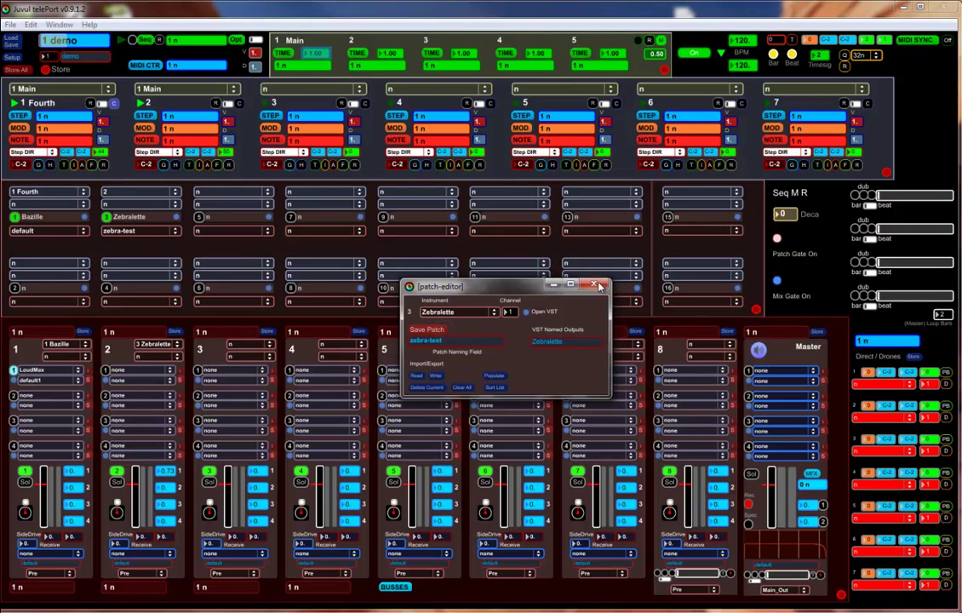
pyautogui.click(595, 285)
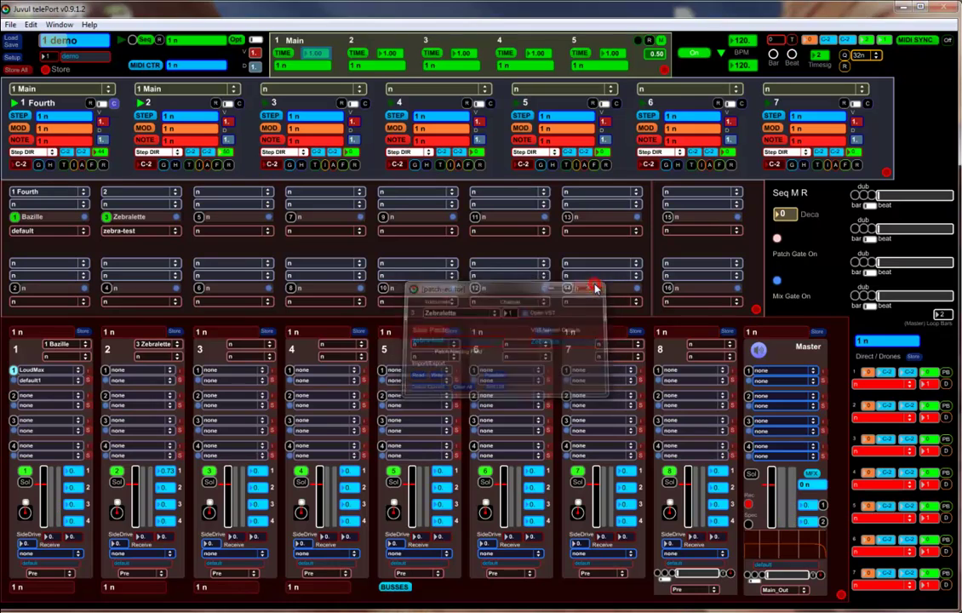
# Switch patch slot 3 to the default patch and then back to zebra-test.
pyautogui.click(145, 235)
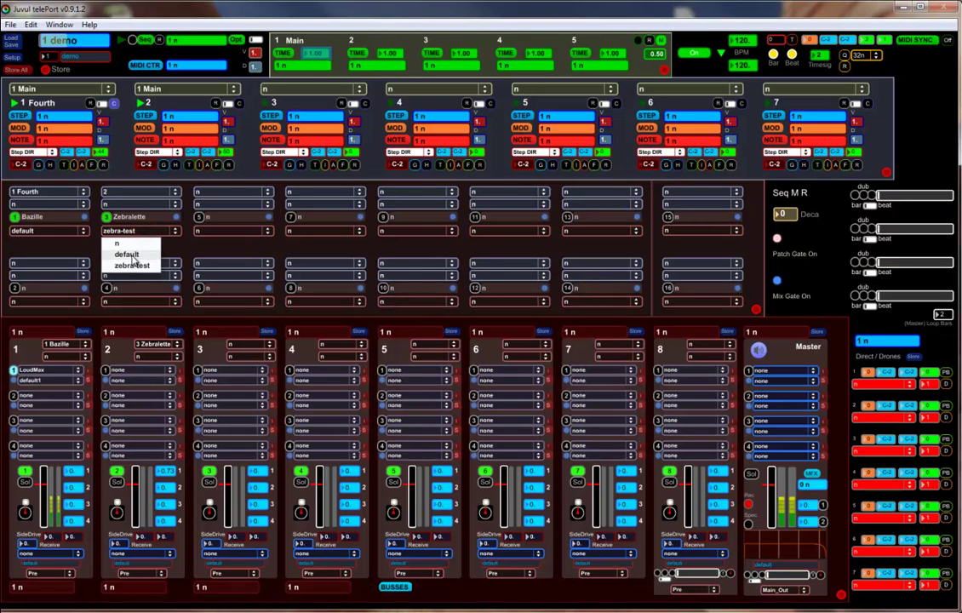
pyautogui.click(127, 255)
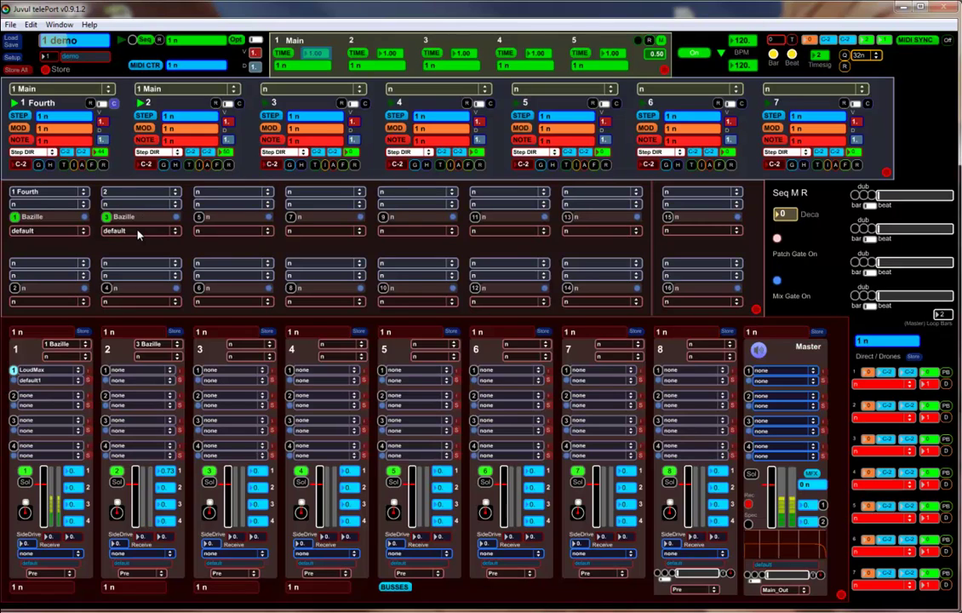
pyautogui.click(138, 235)
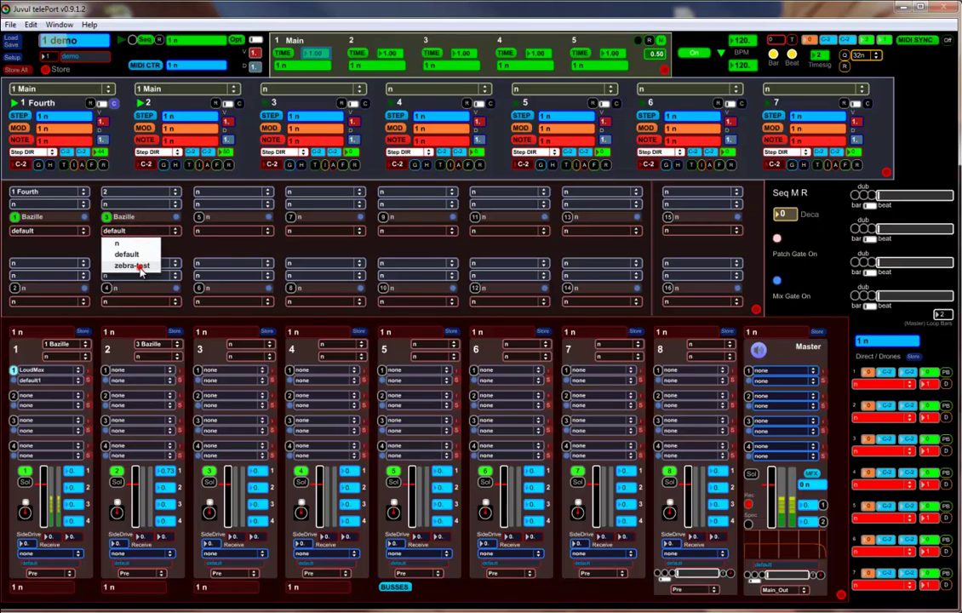
pyautogui.click(142, 270)
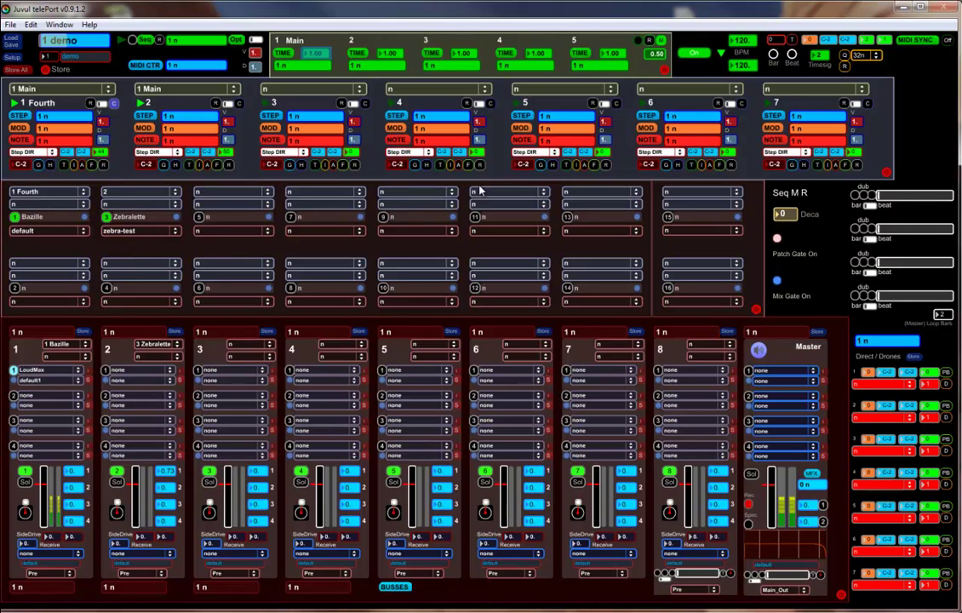
# Stop playback, recall the main preset 1 demo again, and restart playback.
pyautogui.click(694, 54)
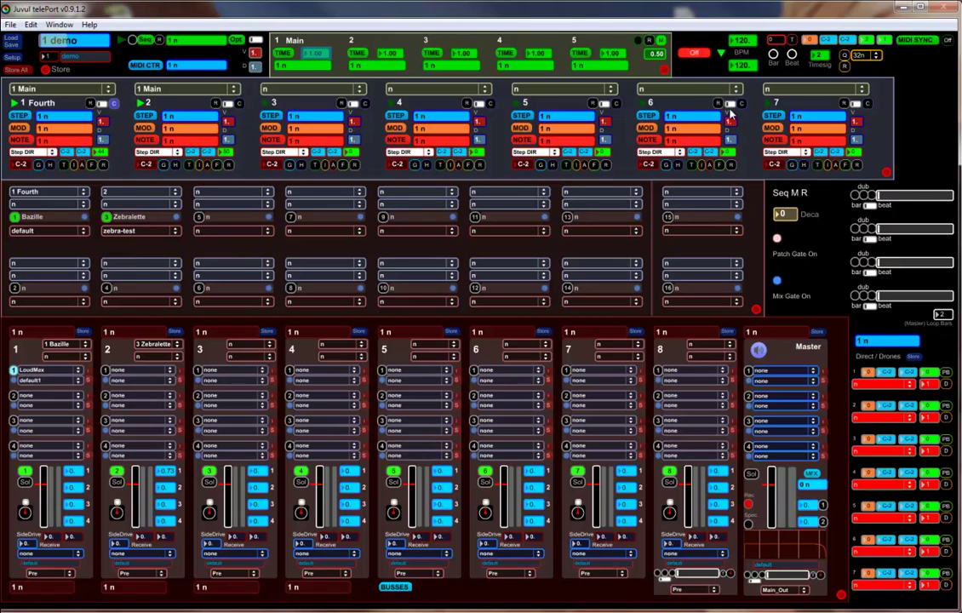
pyautogui.click(67, 39)
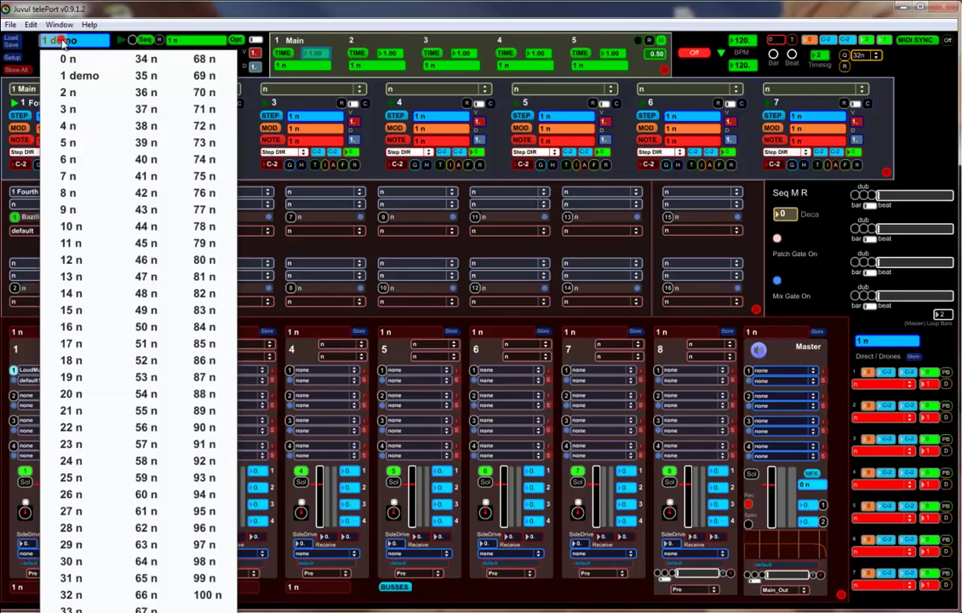
pyautogui.click(82, 79)
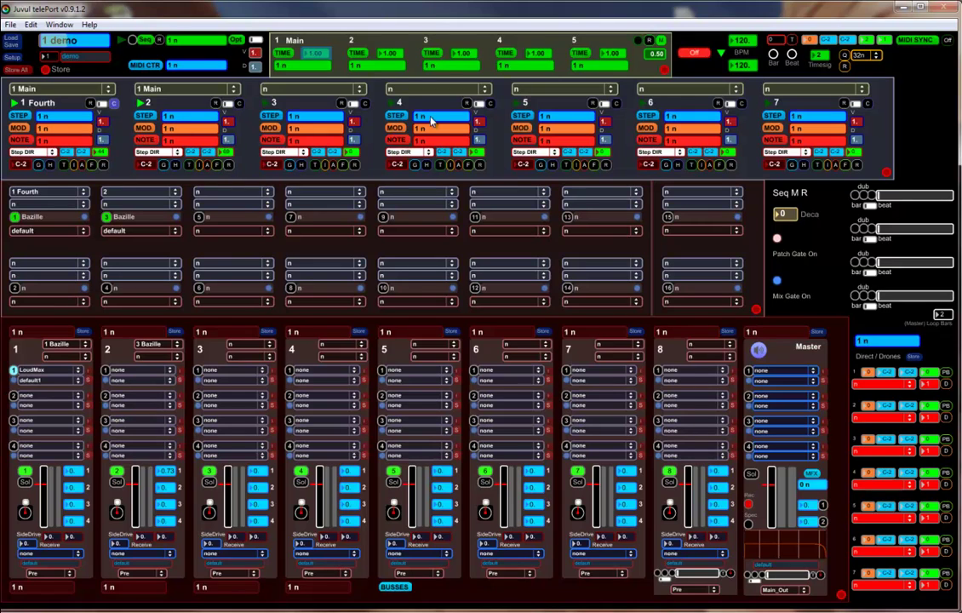
pyautogui.click(697, 53)
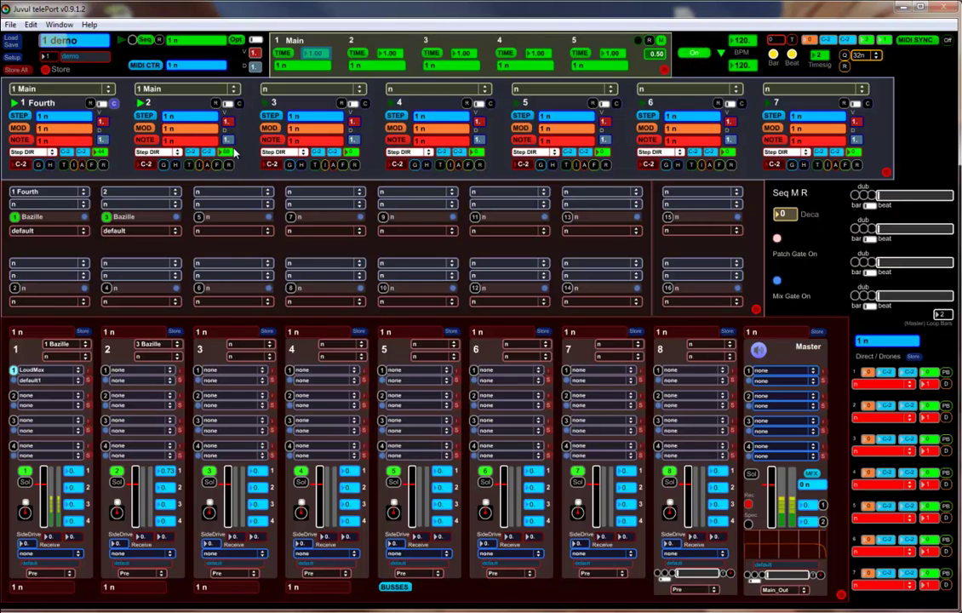
pyautogui.moveTo(229, 155)
pyautogui.mouseDown()
pyautogui.moveTo(234, 128)
pyautogui.moveTo(236, 148)
pyautogui.mouseUp()
pyautogui.click(149, 152)
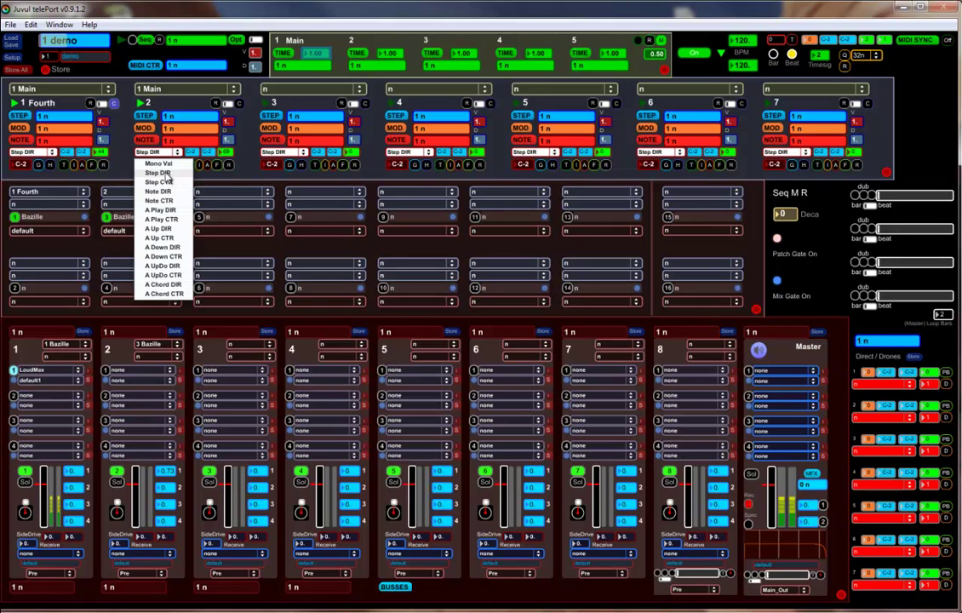
pyautogui.click(150, 151)
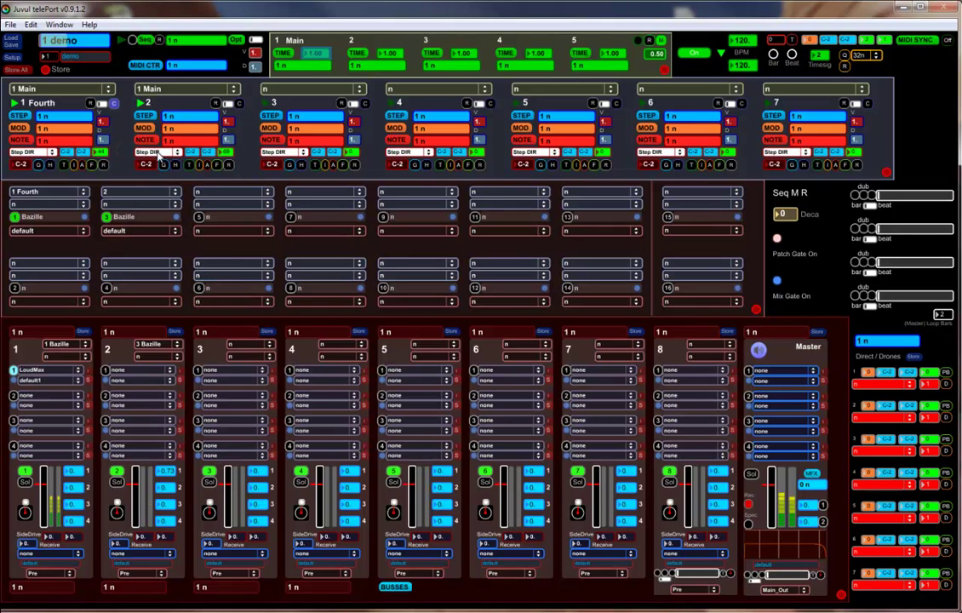
# Raise the note of step 1 in sequencer 2's step editor and close the editor.
pyautogui.click(149, 119)
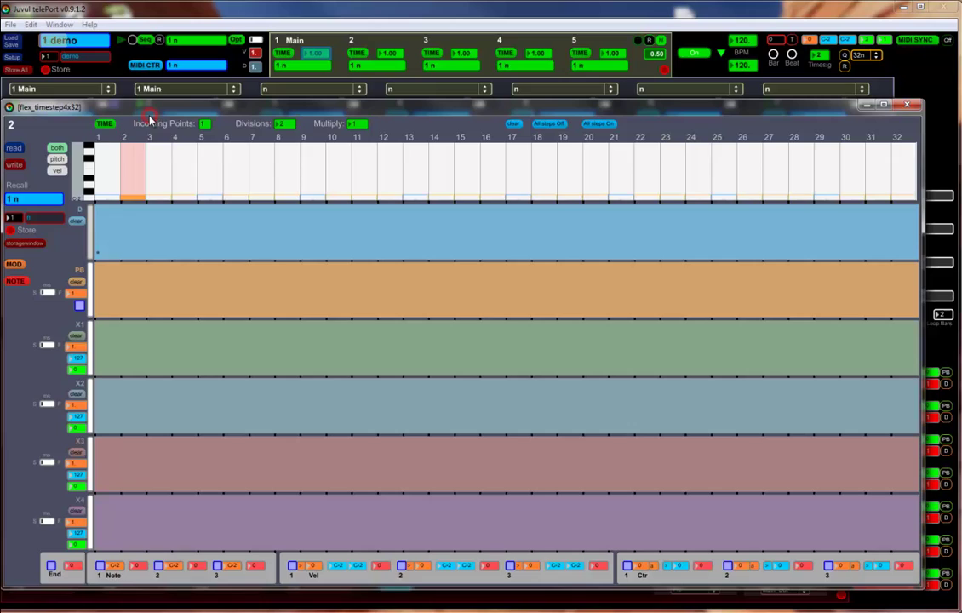
pyautogui.click(130, 196)
pyautogui.moveTo(134, 169); pyautogui.dragTo(103, 176)
pyautogui.click(100, 177)
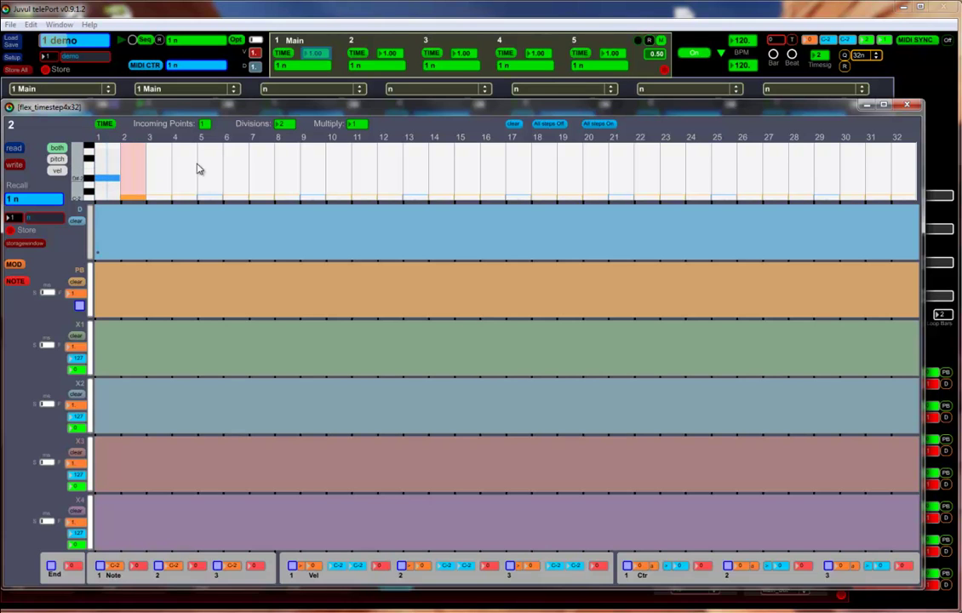
pyautogui.click(908, 106)
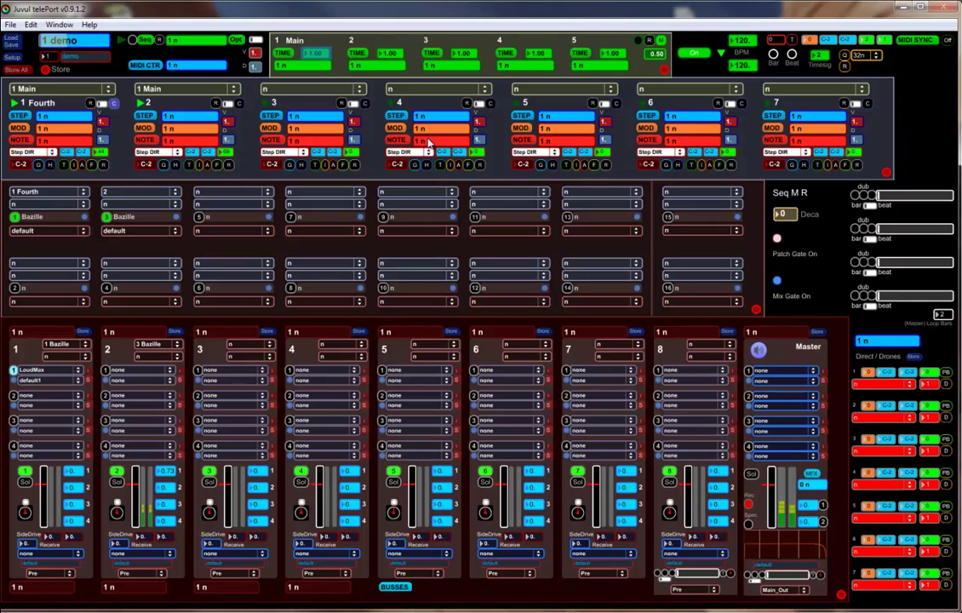
# Set sequencer 2's mode to Step CTR, with G8 as the second range note and 24 as the green number value.
pyautogui.click(155, 152)
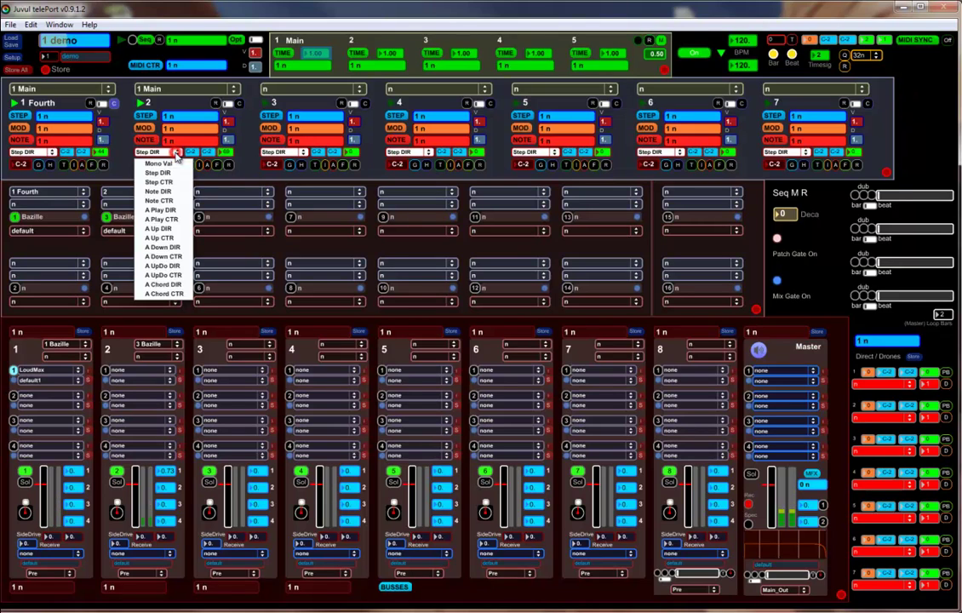
pyautogui.click(165, 182)
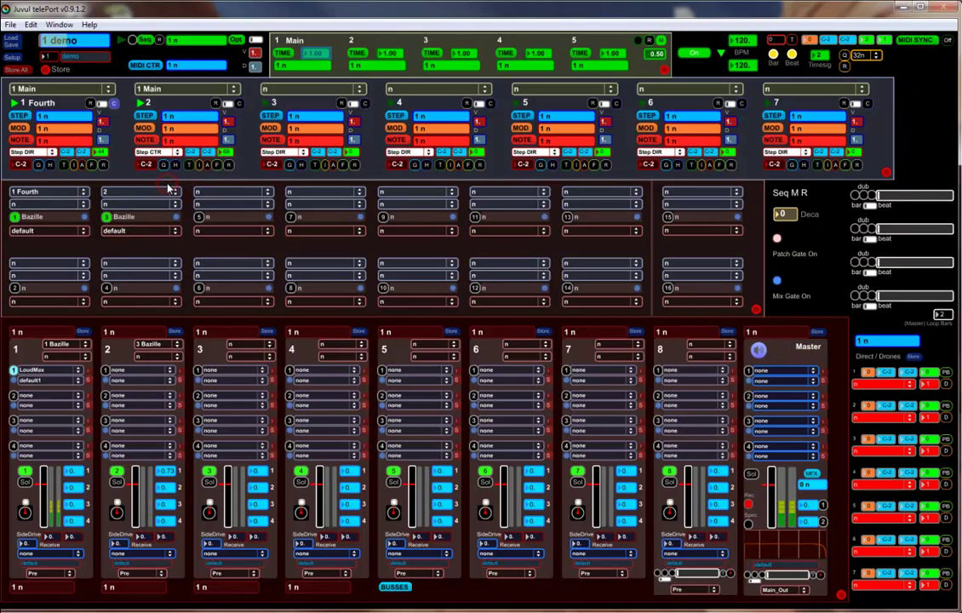
pyautogui.click(229, 154)
pyautogui.write('24')
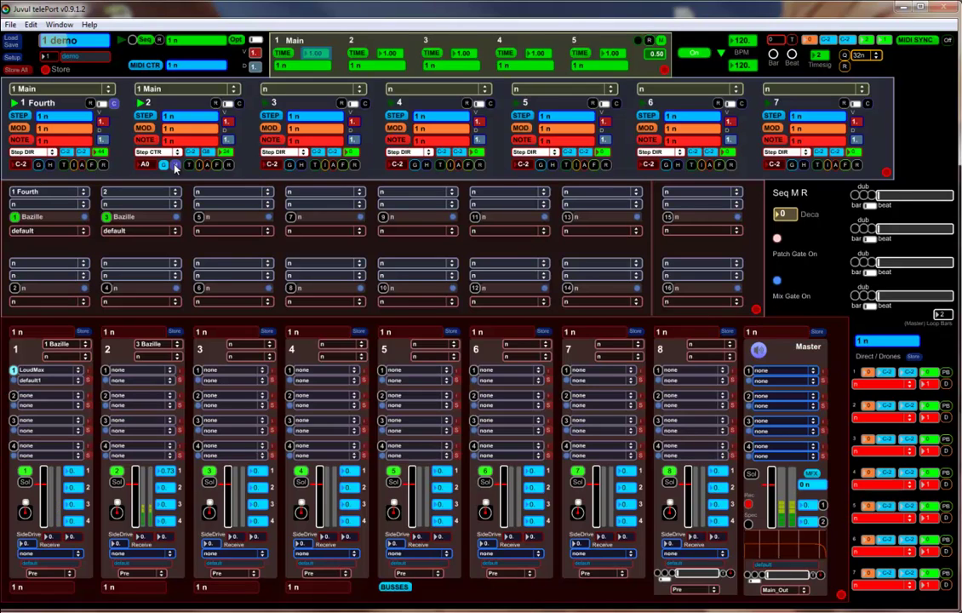
pyautogui.scroll(4, 150, 166)
# Set sequencer 2's mode to Mono Val and lower step 1 to the lowest note in its step editor.
pyautogui.click(176, 152)
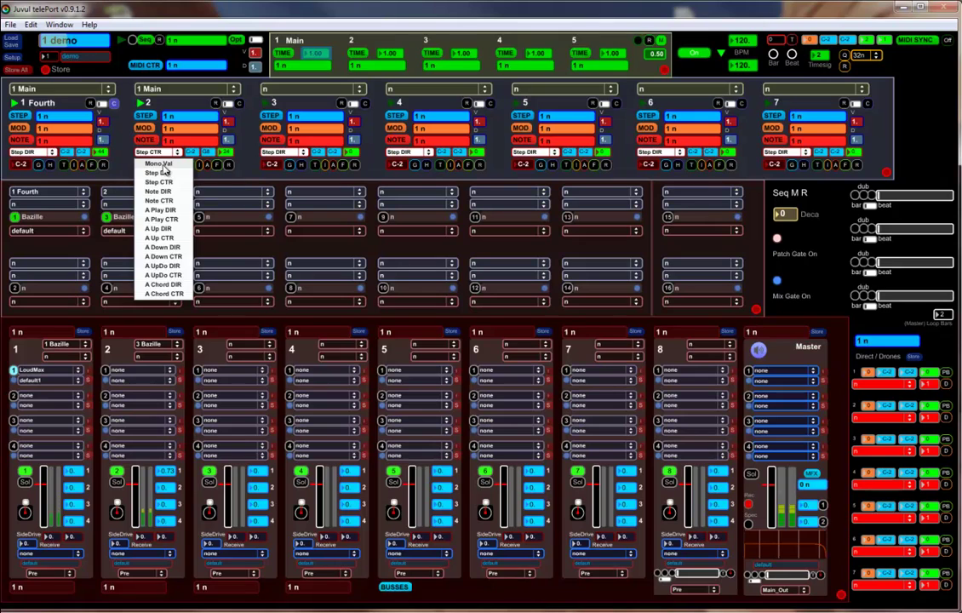
pyautogui.click(157, 163)
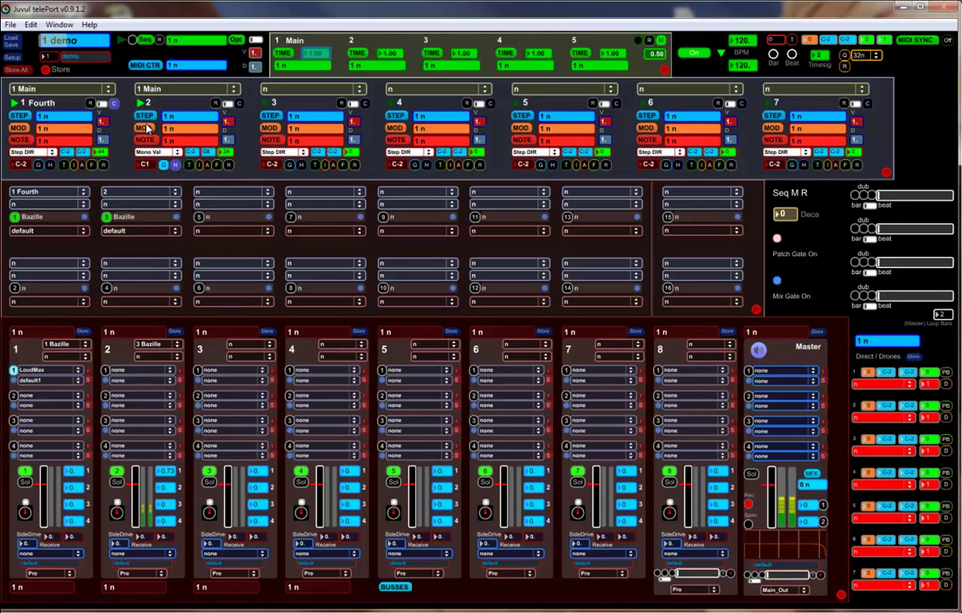
pyautogui.click(135, 108)
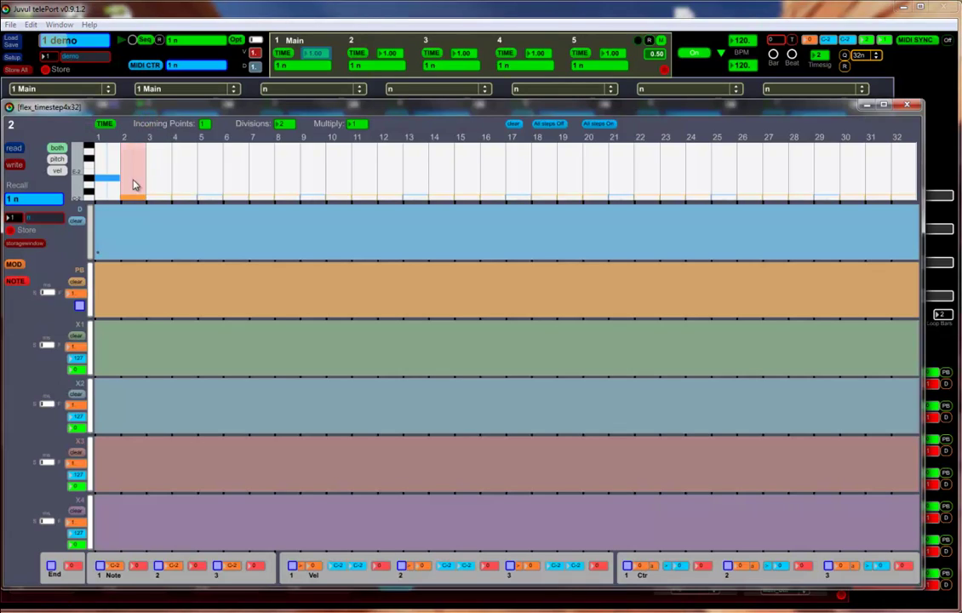
pyautogui.moveTo(97, 177); pyautogui.dragTo(116, 197)
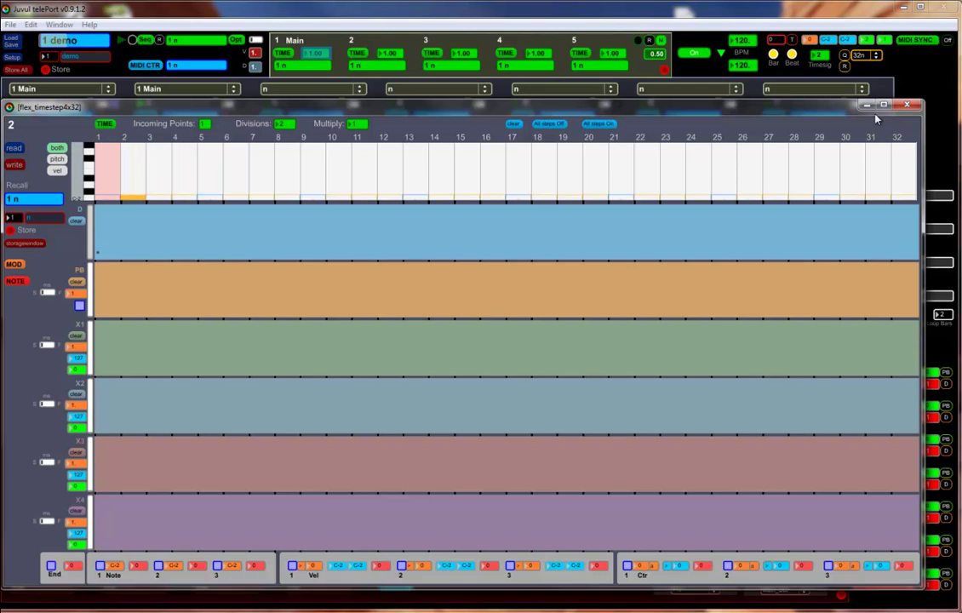
pyautogui.click(908, 104)
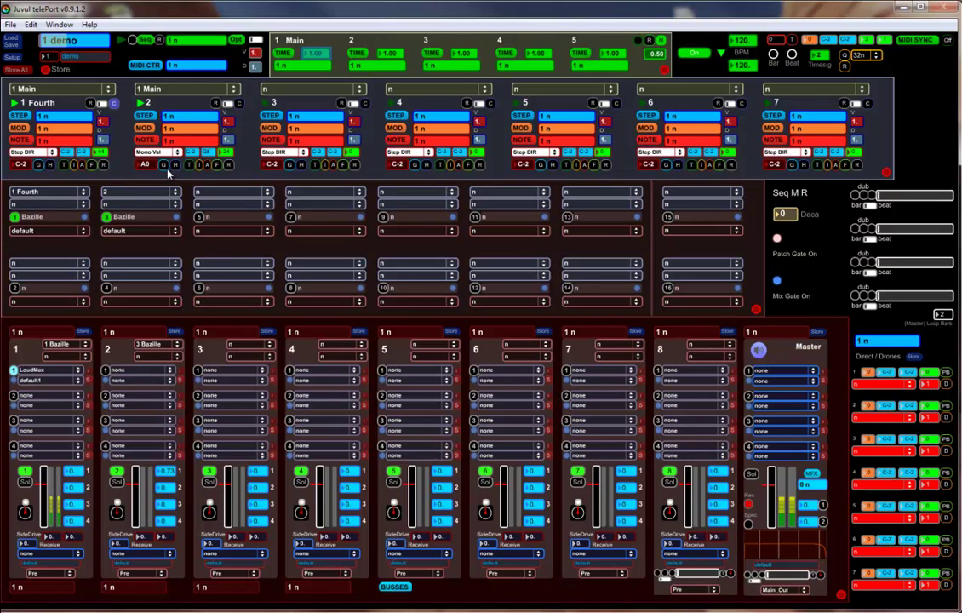
# Enable sequencer 2's G and H options and set its mode to A Chord DIR.
pyautogui.click(164, 165)
pyautogui.click(176, 166)
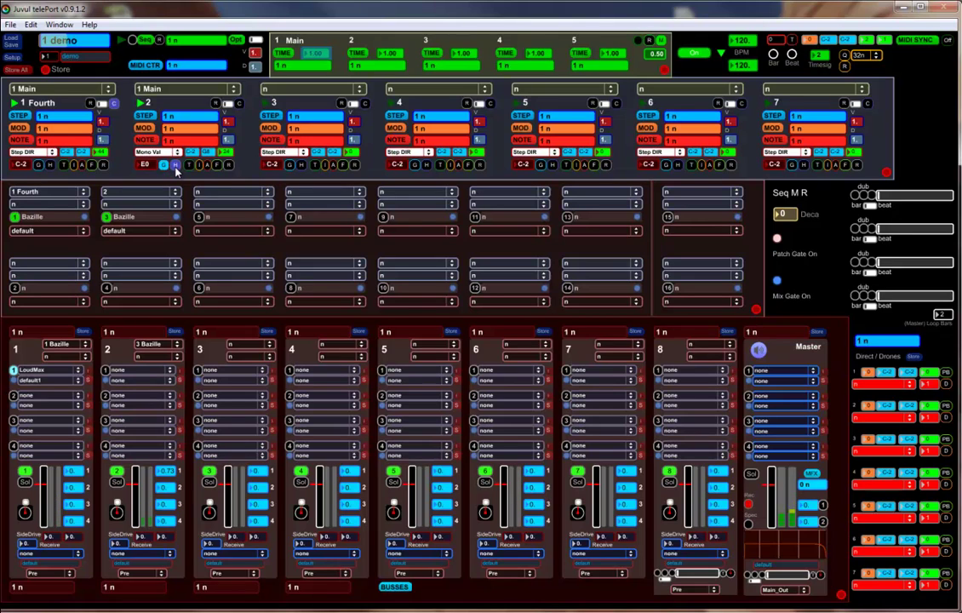
pyautogui.click(176, 154)
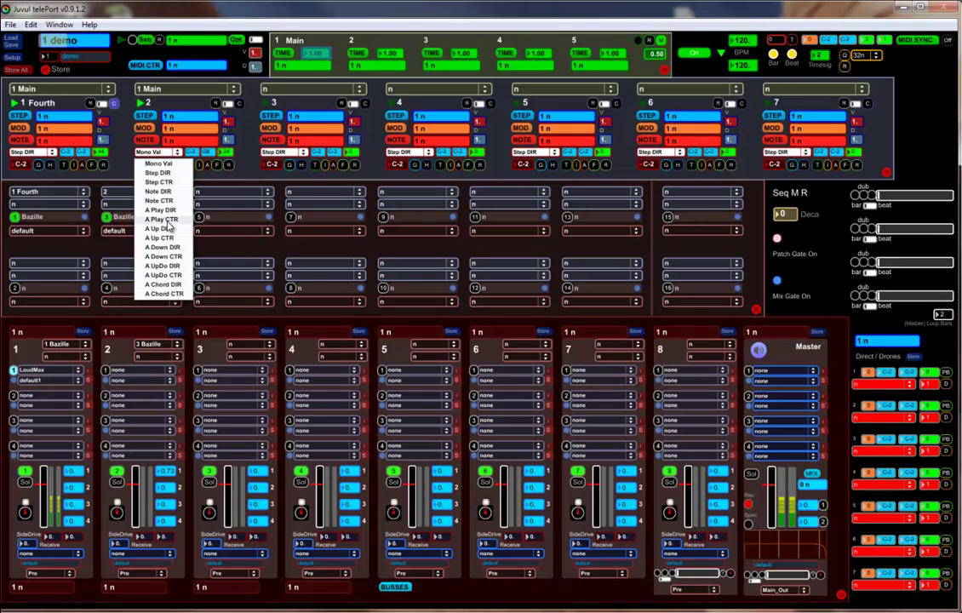
pyautogui.click(154, 285)
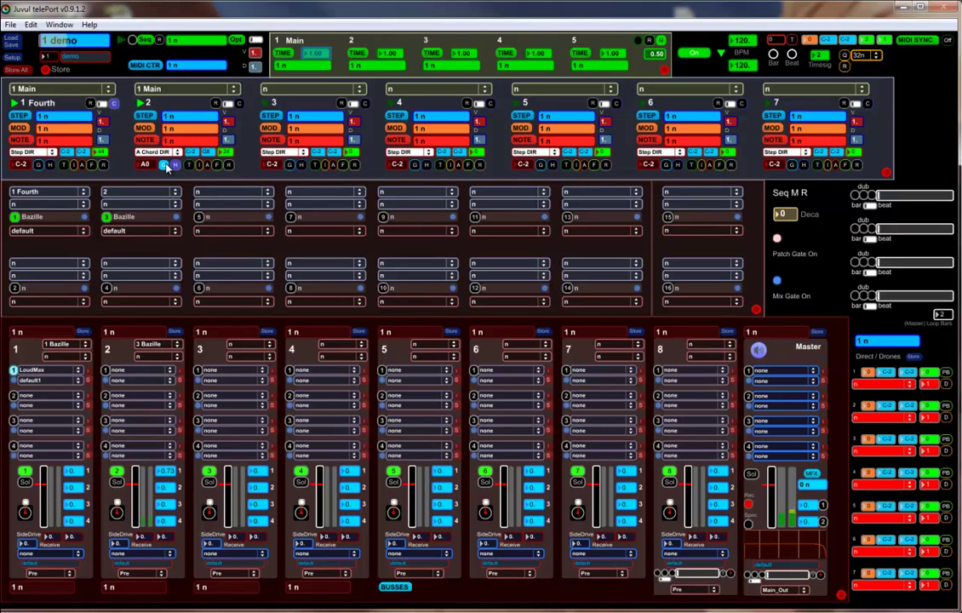
# Set sequencer 1 to Mono Val with C1 as the second range note and 12 as the green number, and enable G and H.
pyautogui.click(43, 151)
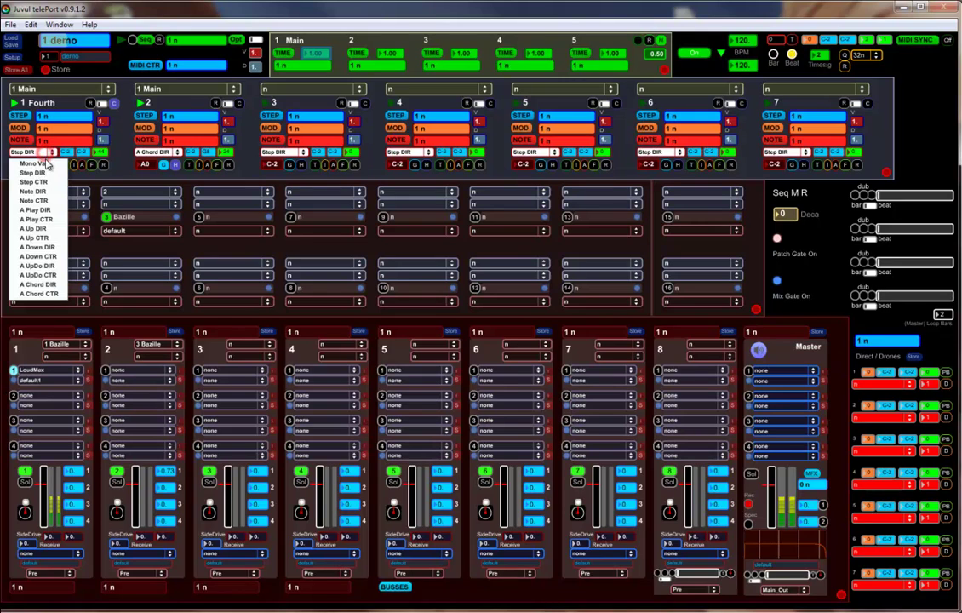
pyautogui.click(46, 163)
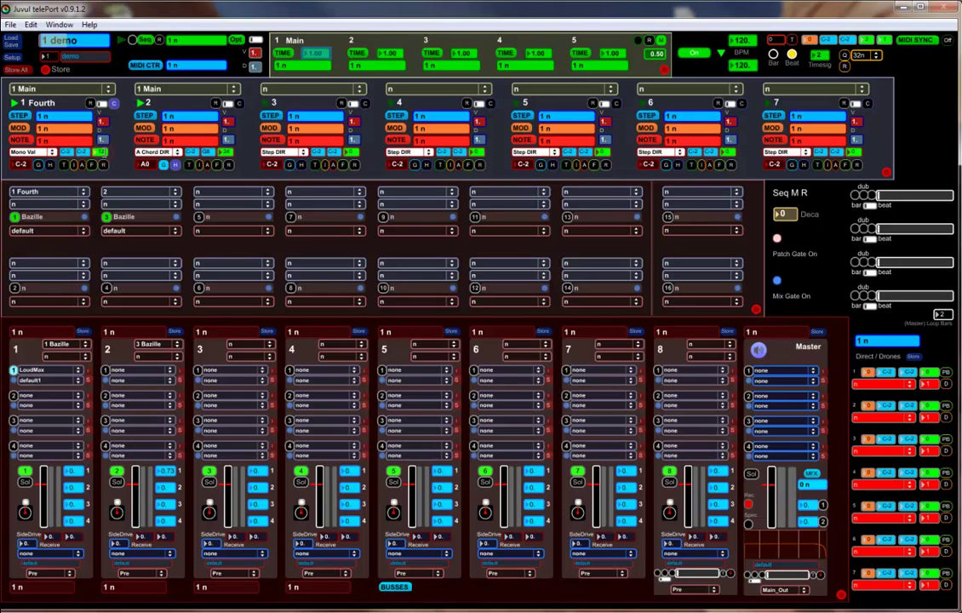
pyautogui.moveTo(84, 153); pyautogui.dragTo(84, 97)
pyautogui.click(38, 164)
pyautogui.click(50, 165)
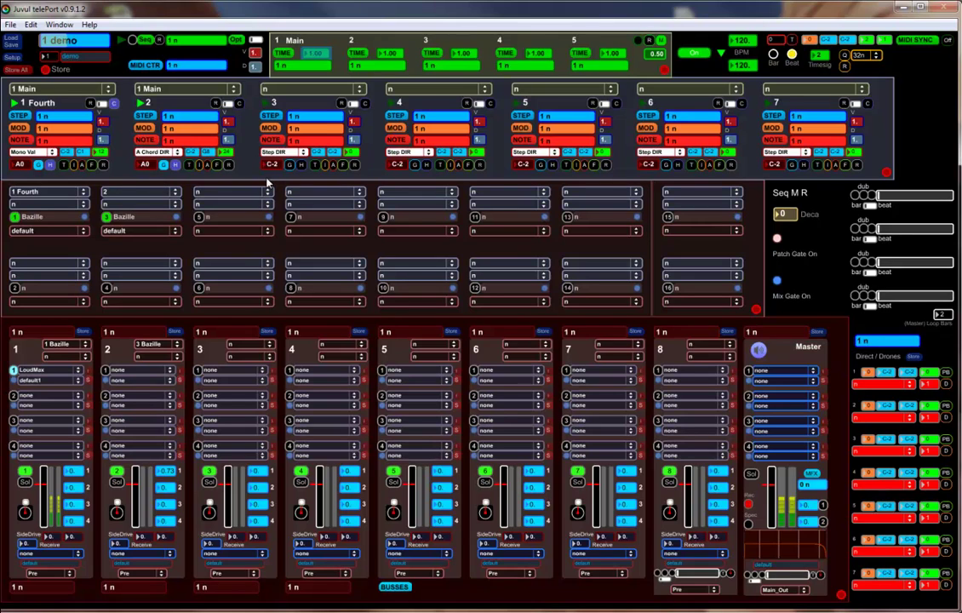
# Stop playback and save the project under the name demo.
pyautogui.click(696, 53)
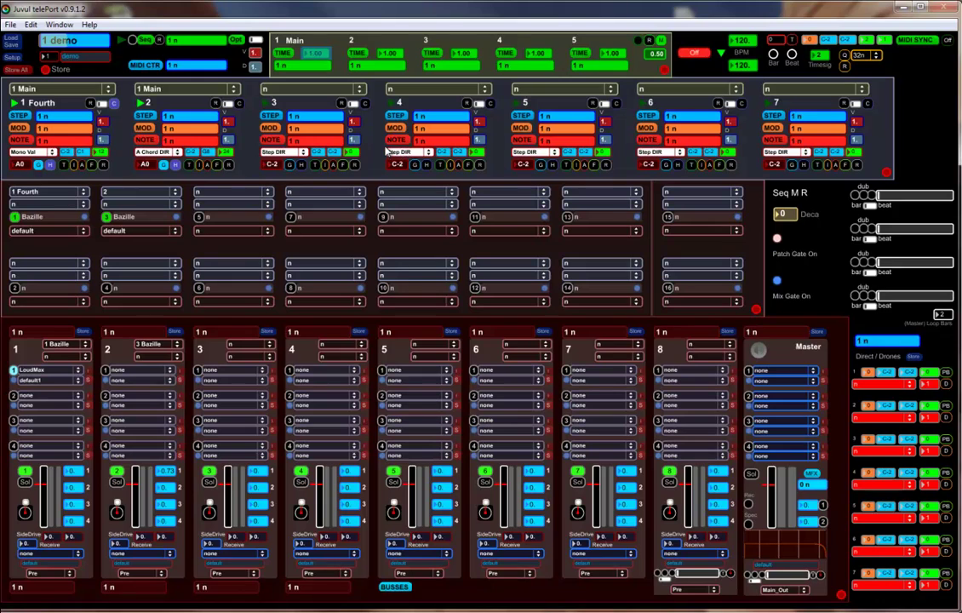
pyautogui.click(13, 47)
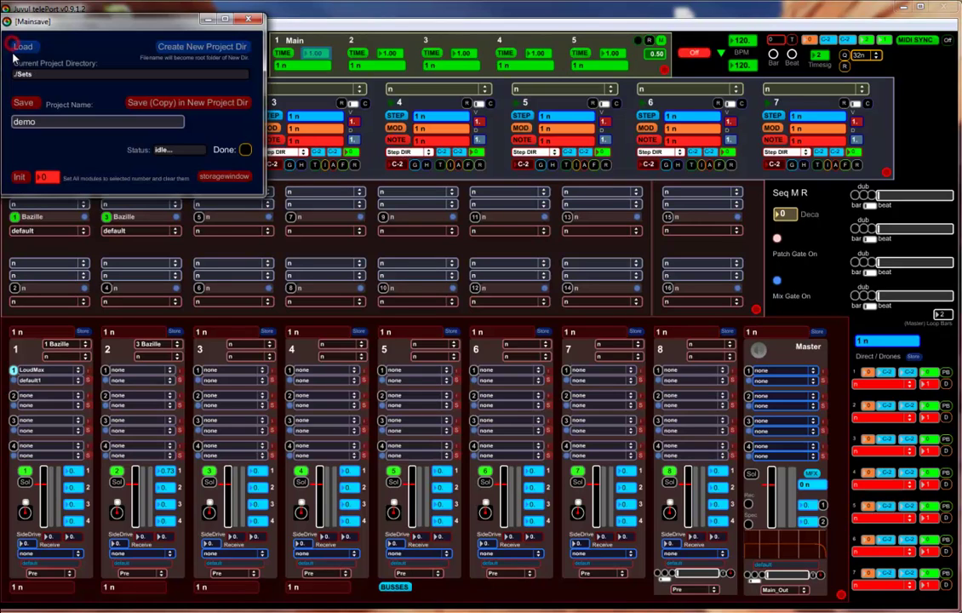
pyautogui.click(24, 104)
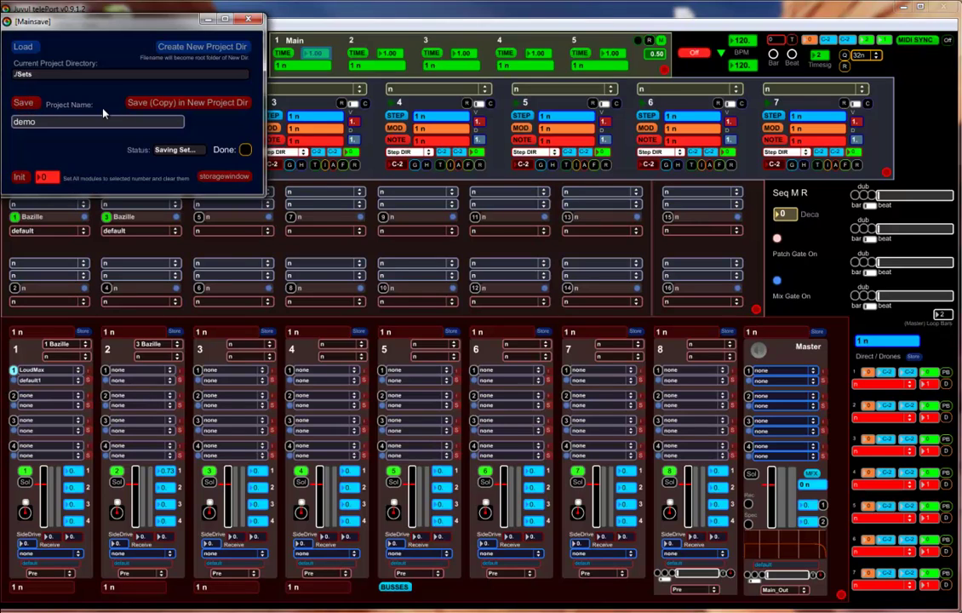